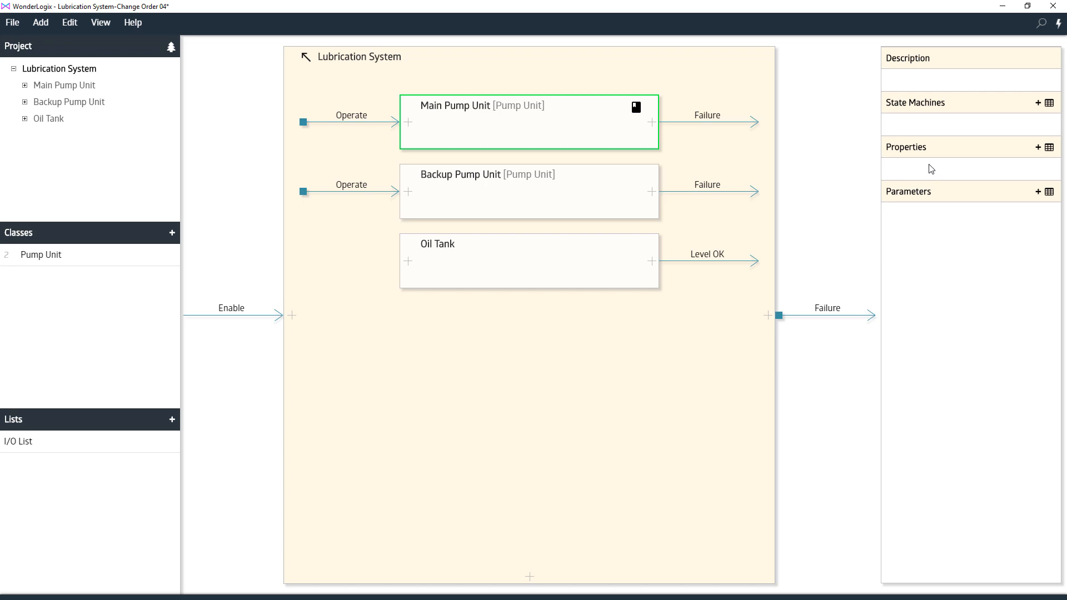
Step: Create a Lubrication System property named Failure State
left_click(1037, 147)
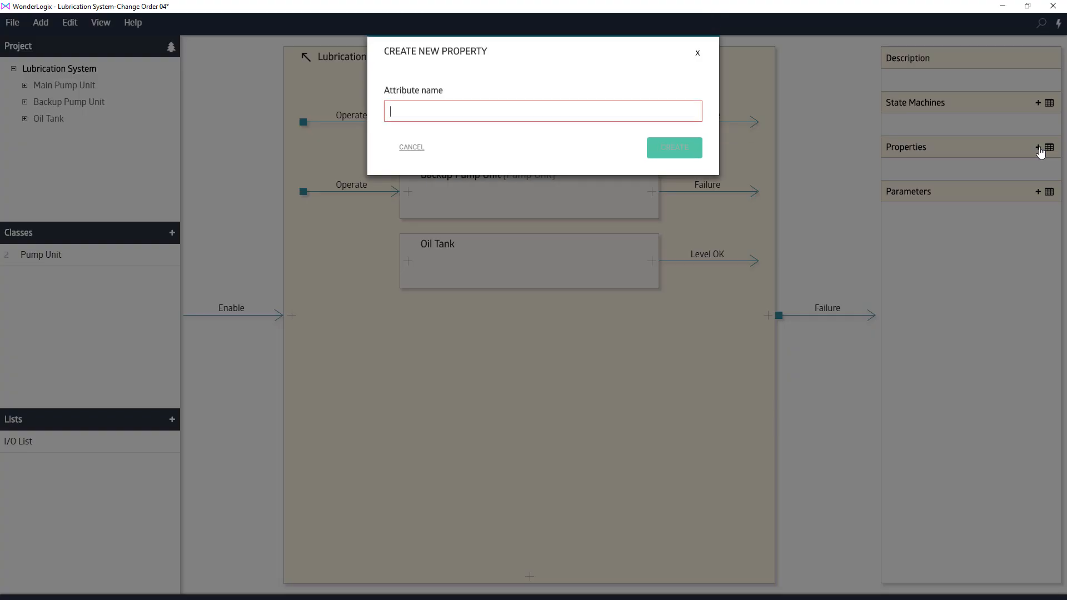
type("f")
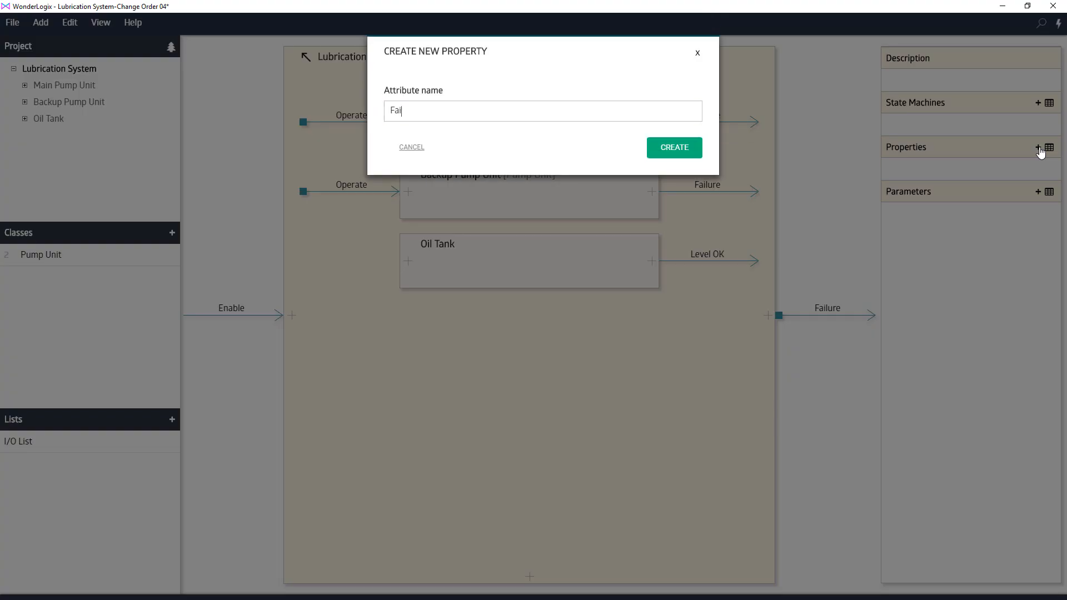
key("Return")
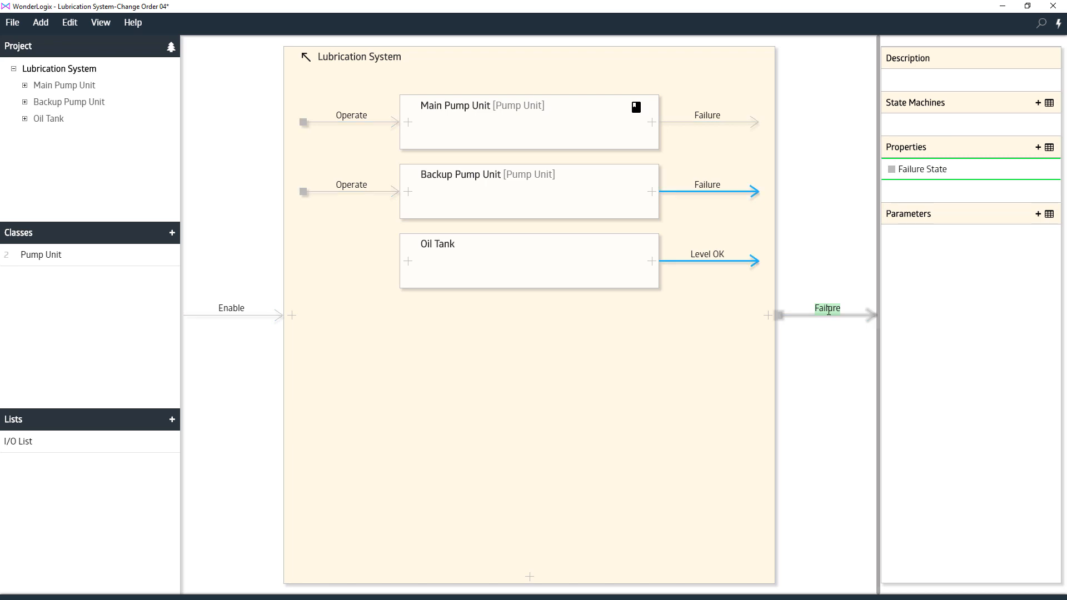
mouse_move(829, 308)
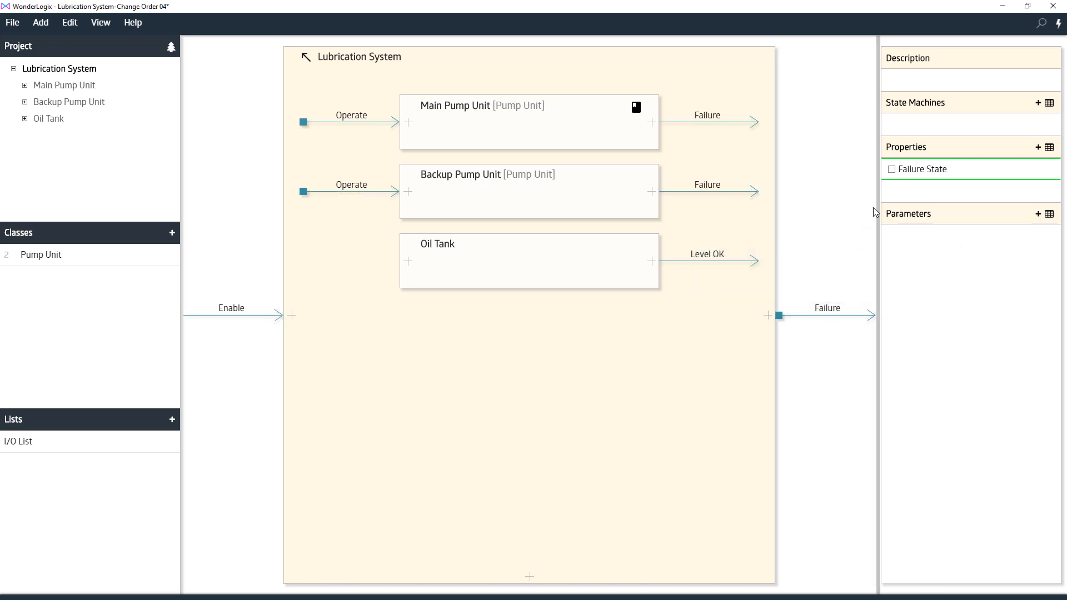
Step: Start the Failure State rule so it is set only while Backup Pump Unit reports Failure
left_click(892, 169)
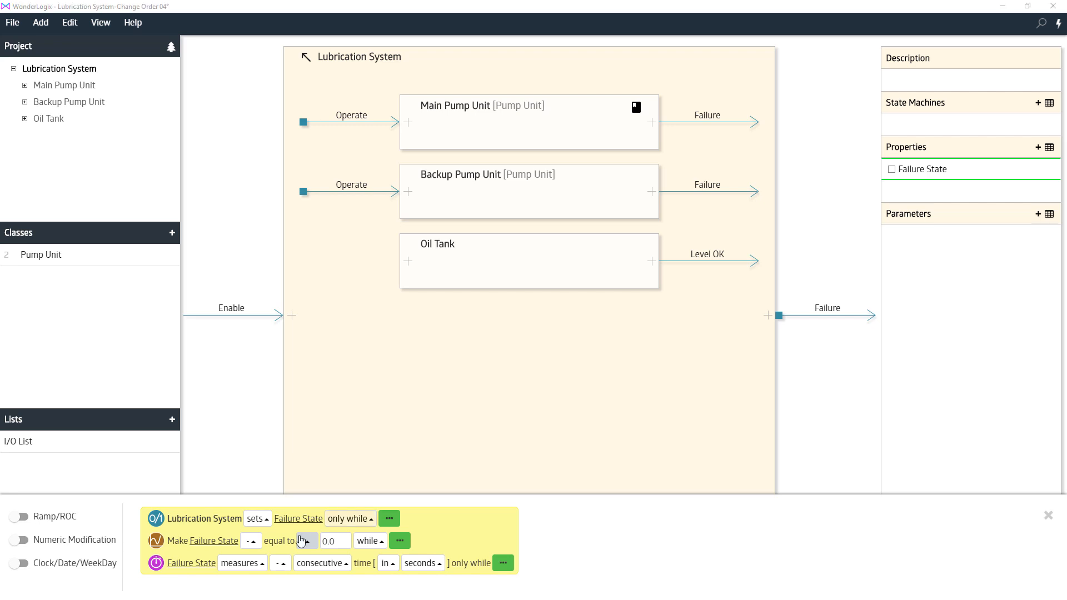
left_click(389, 519)
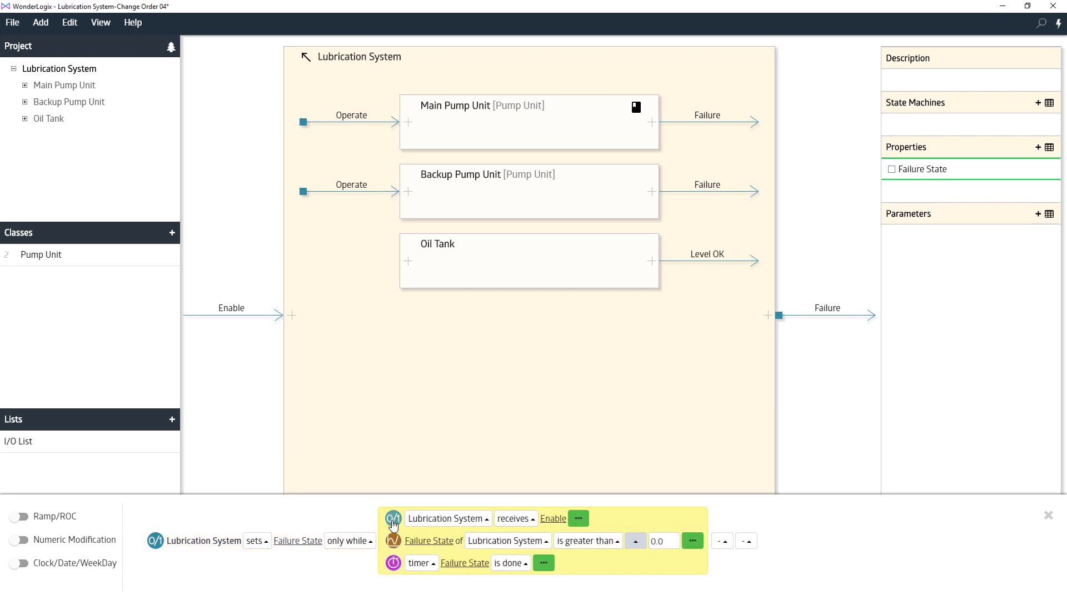
left_click(483, 518)
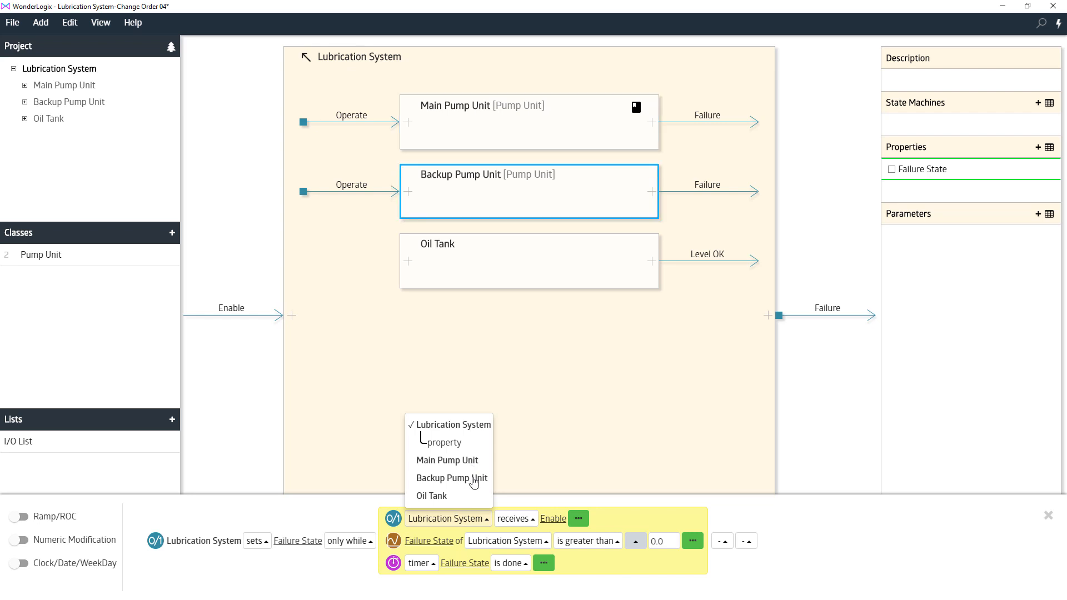
left_click(473, 482)
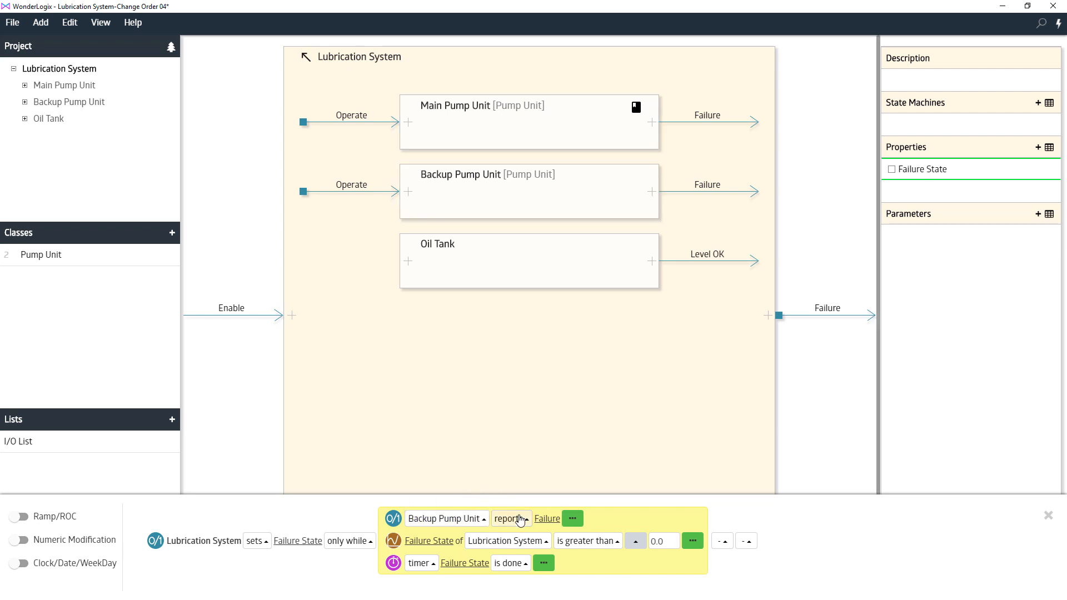
left_click(575, 519)
Step: Add the alternative condition that Oil Tank does not report Level OK to the Failure State rule, and save the rule
left_click(599, 521)
left_click(610, 500)
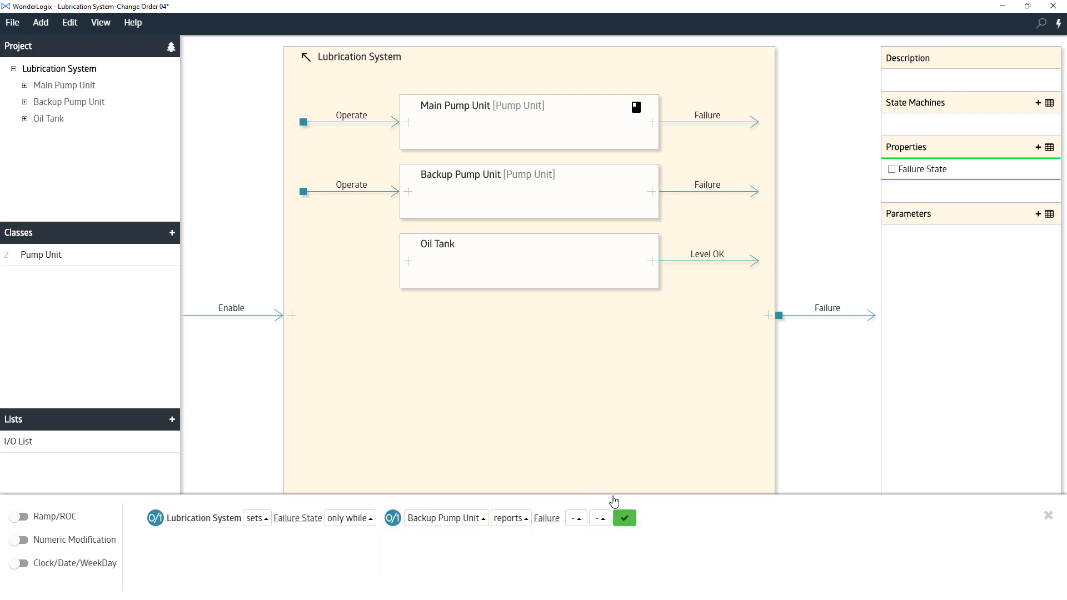
left_click(246, 523)
left_click(230, 498)
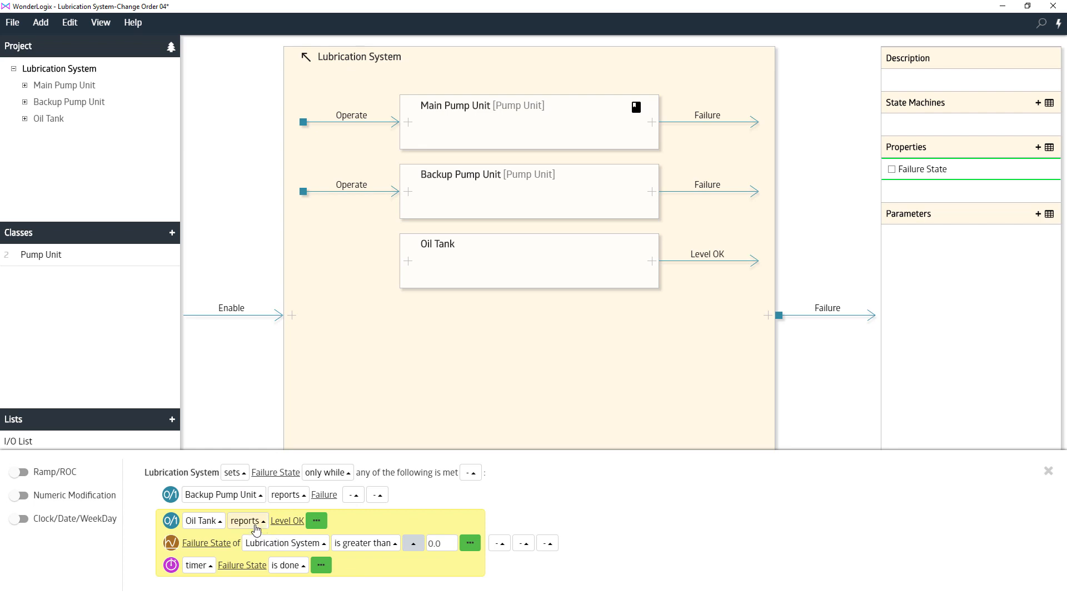
left_click(252, 523)
left_click(277, 445)
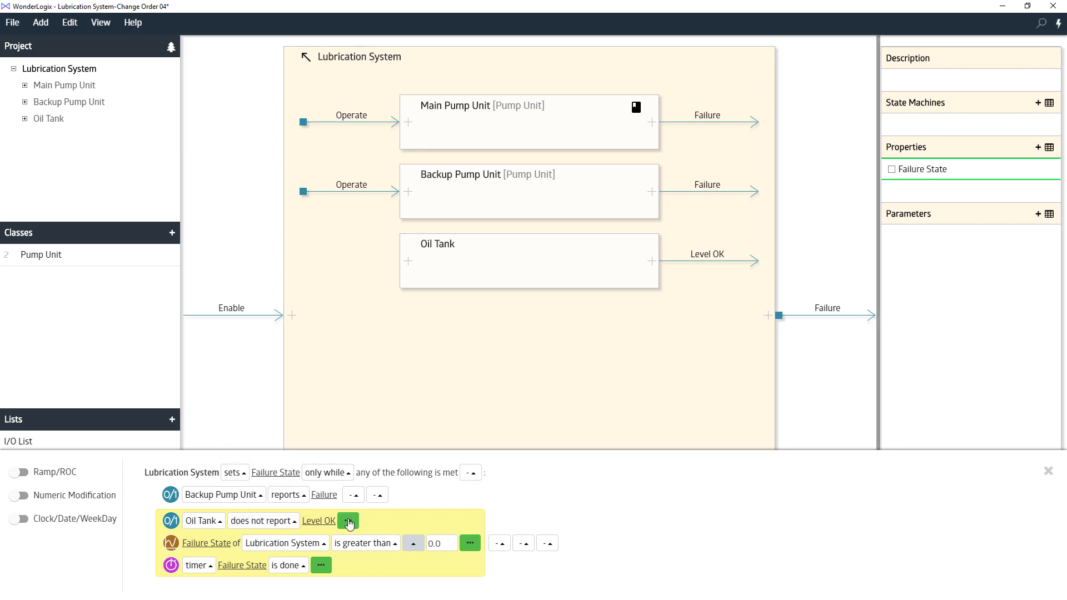
left_click(349, 523)
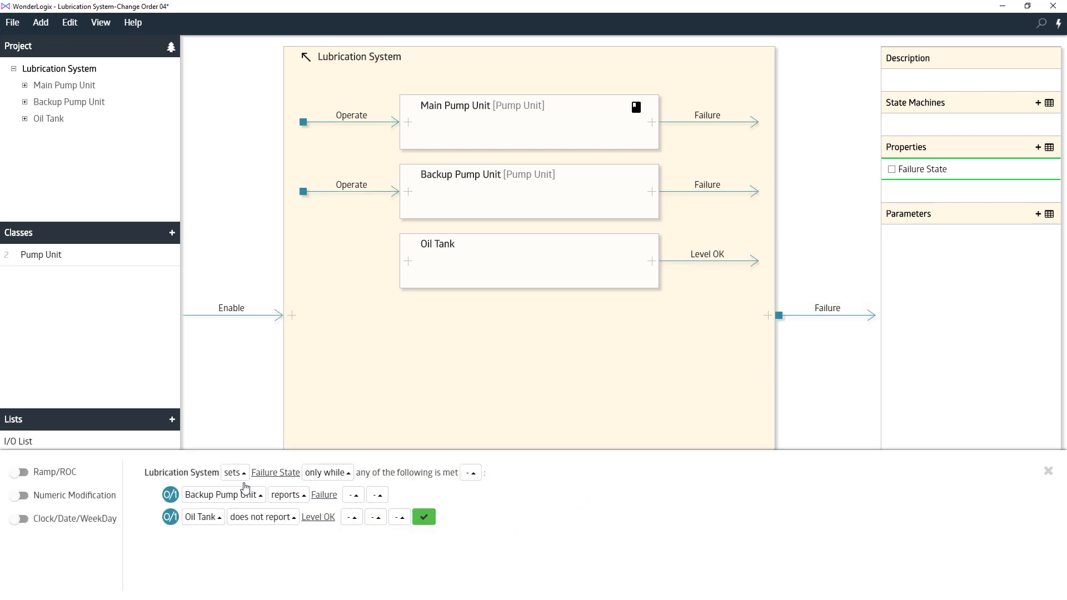
left_click(425, 523)
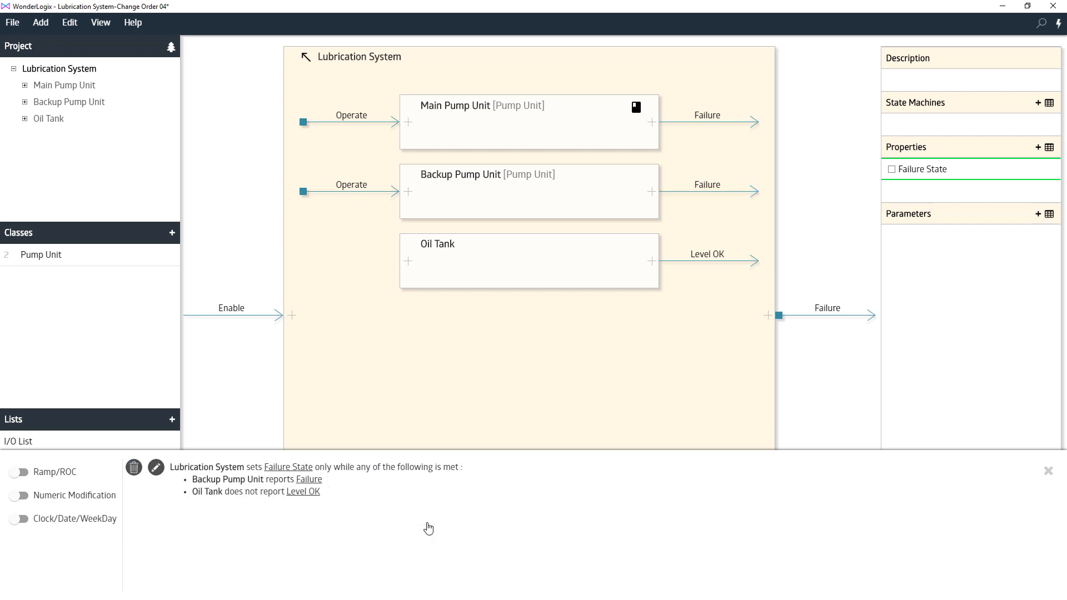
left_click(1049, 472)
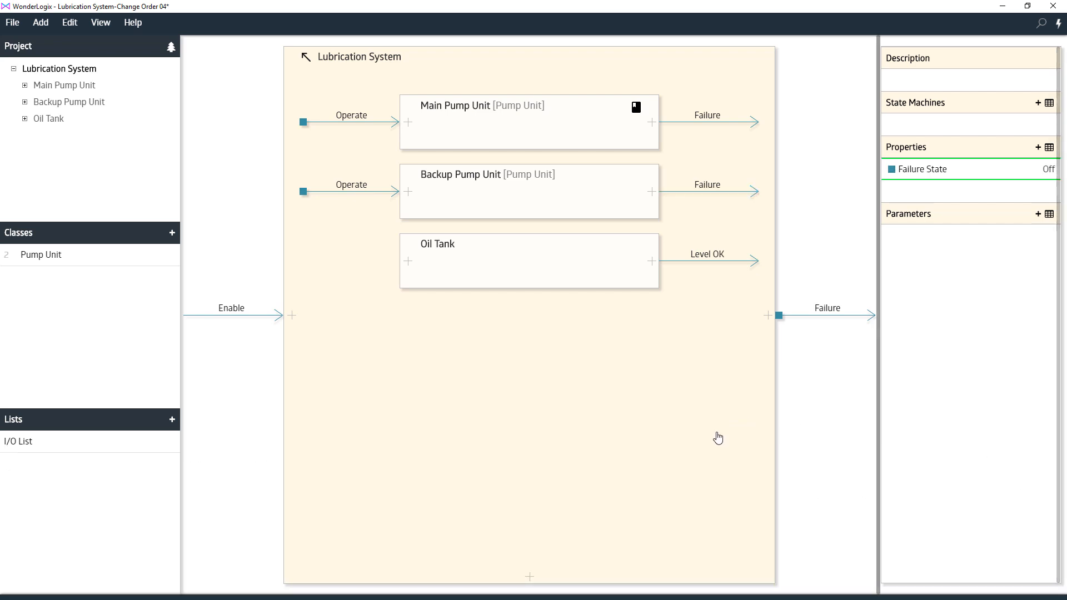
Step: Replace the Lubrication System's Failure output rule with one that reports Failure only while property Failure State is set
left_click(778, 316)
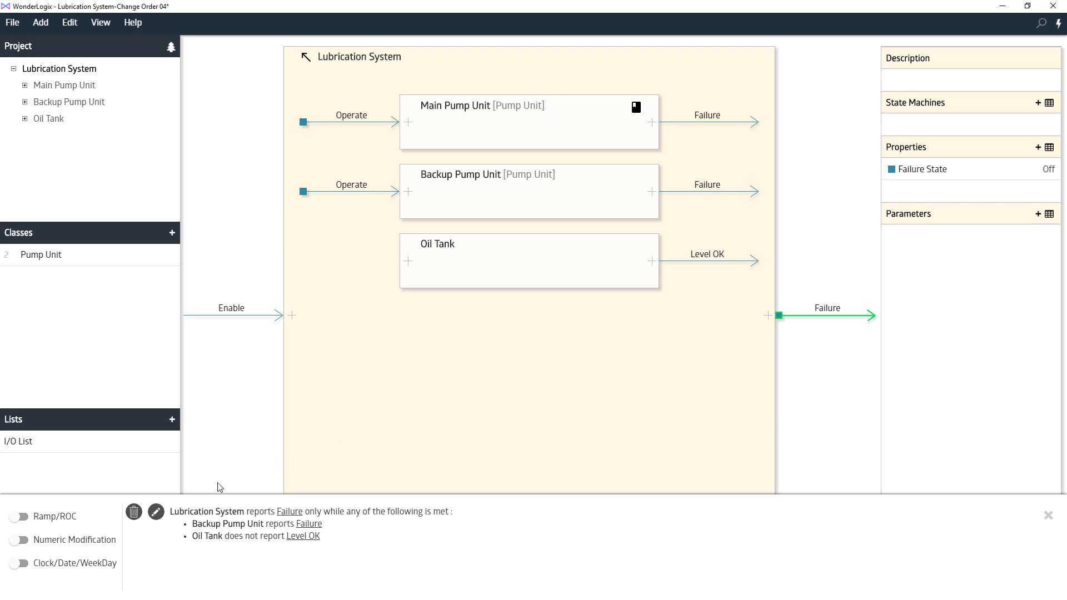
left_click(133, 513)
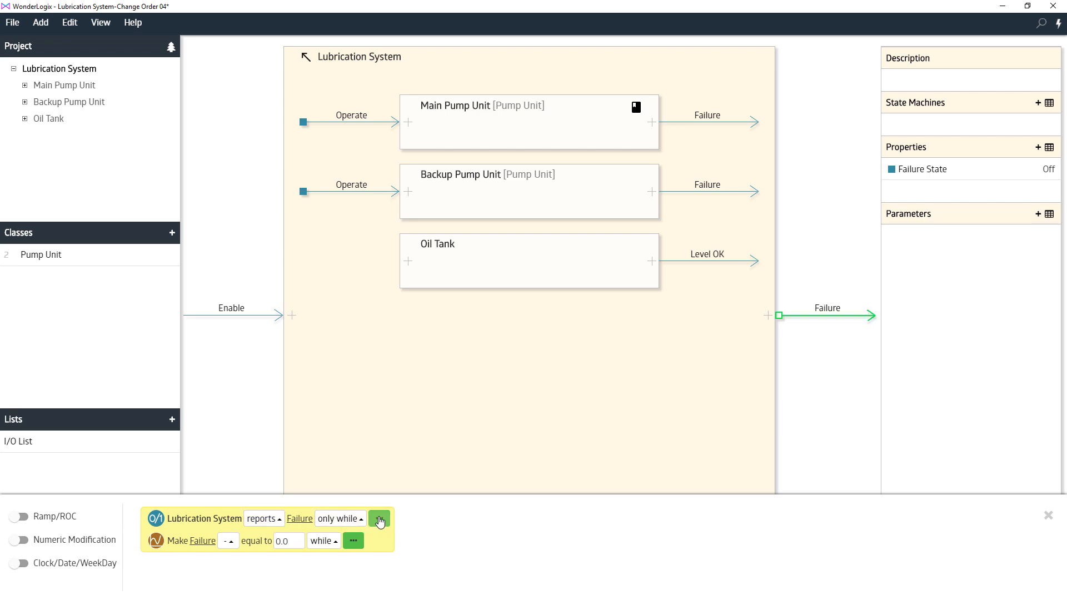
left_click(379, 521)
left_click(444, 521)
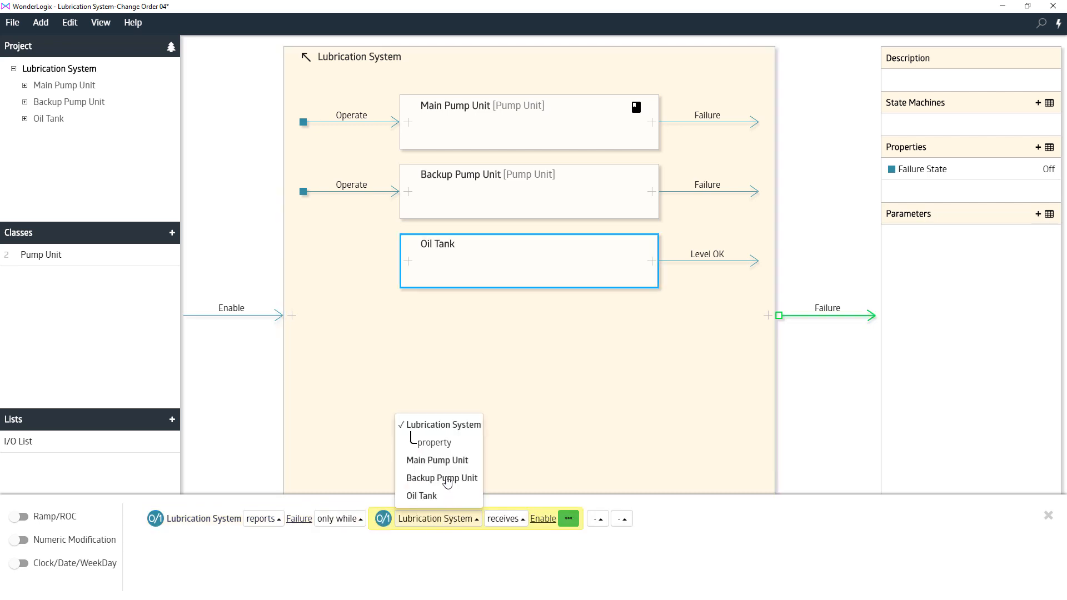
left_click(445, 447)
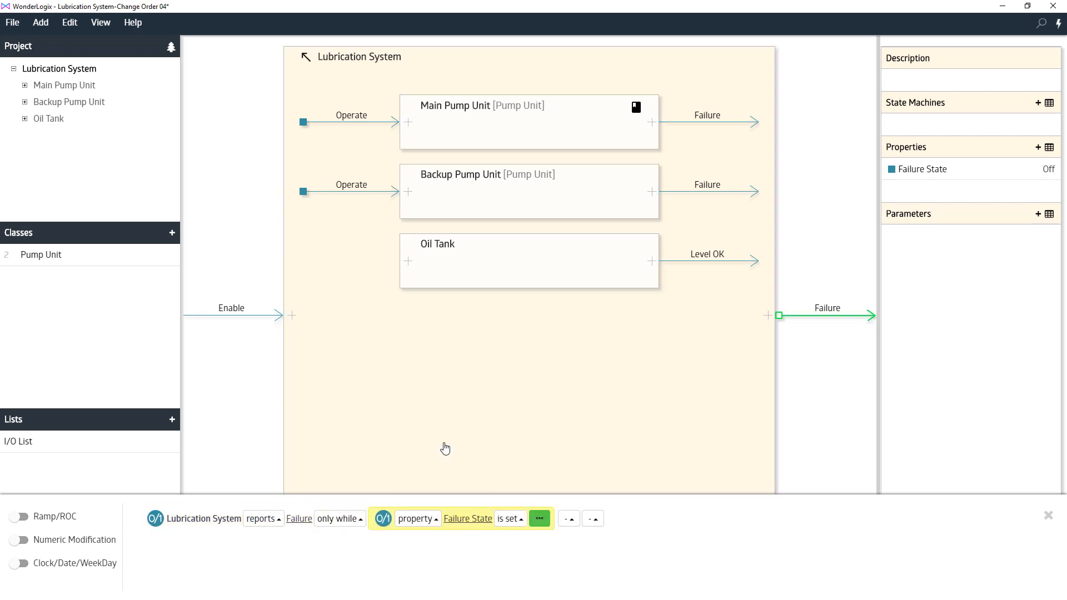
left_click(541, 520)
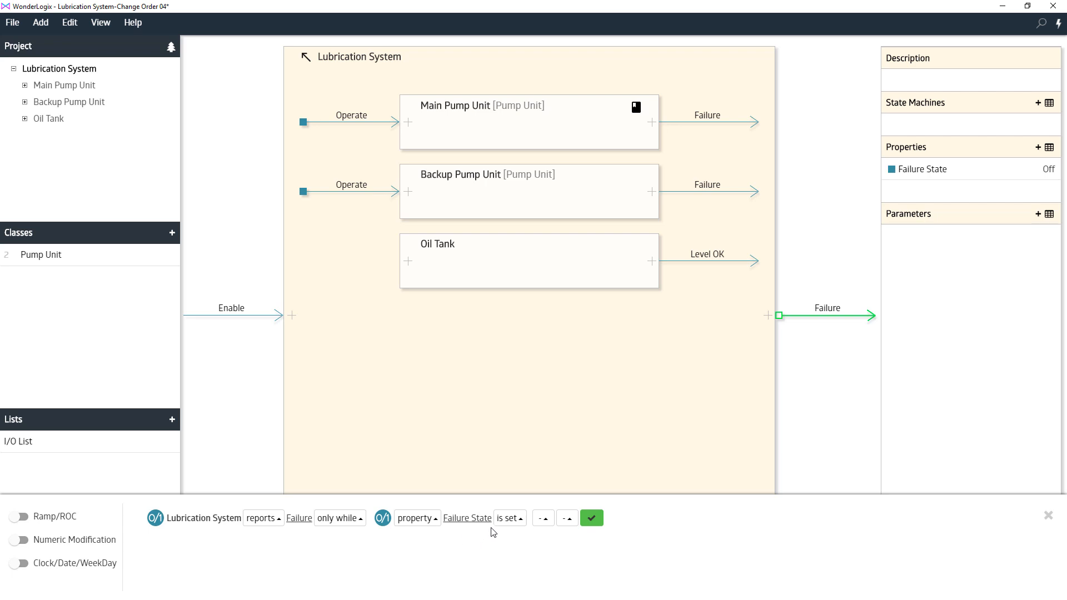
left_click(592, 518)
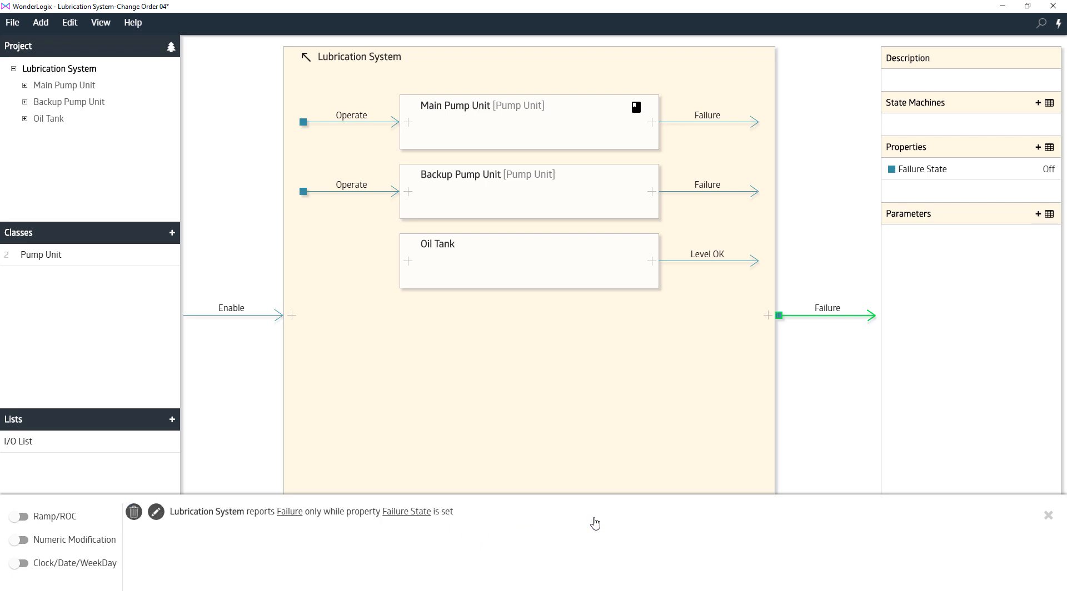
left_click(1046, 515)
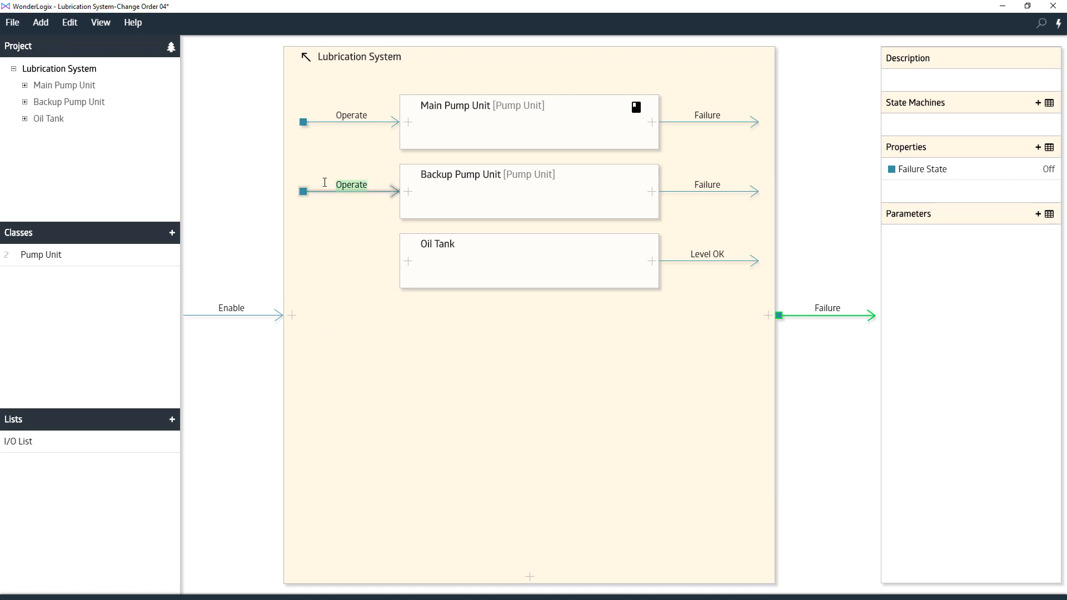
Step: In the Main Pump Unit's Operate rule, replace the Oil Tank condition with property Failure State is not set
mouse_move(346, 121)
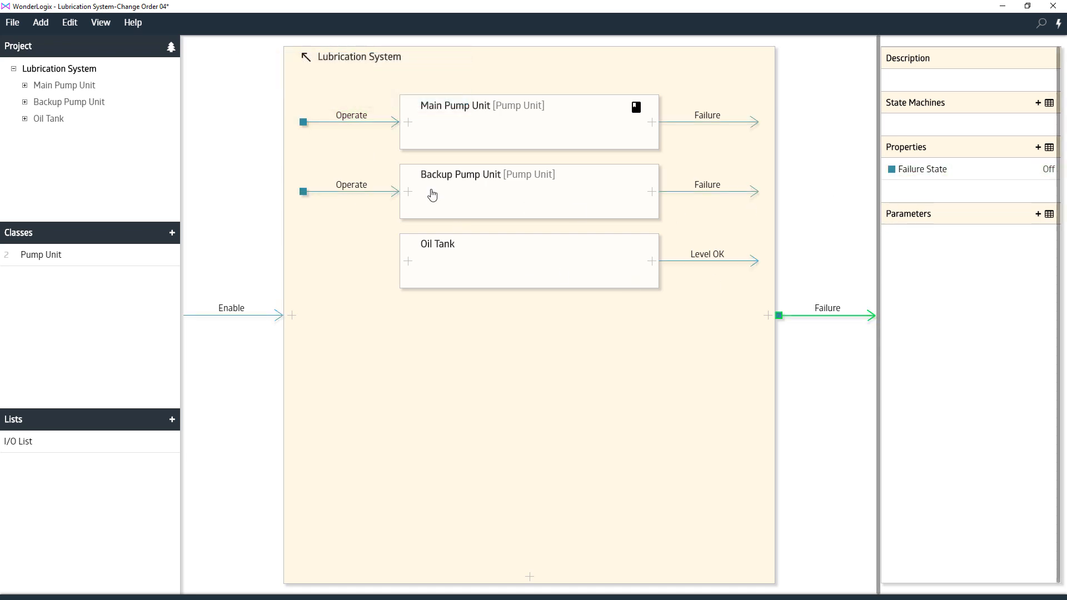
left_click(303, 122)
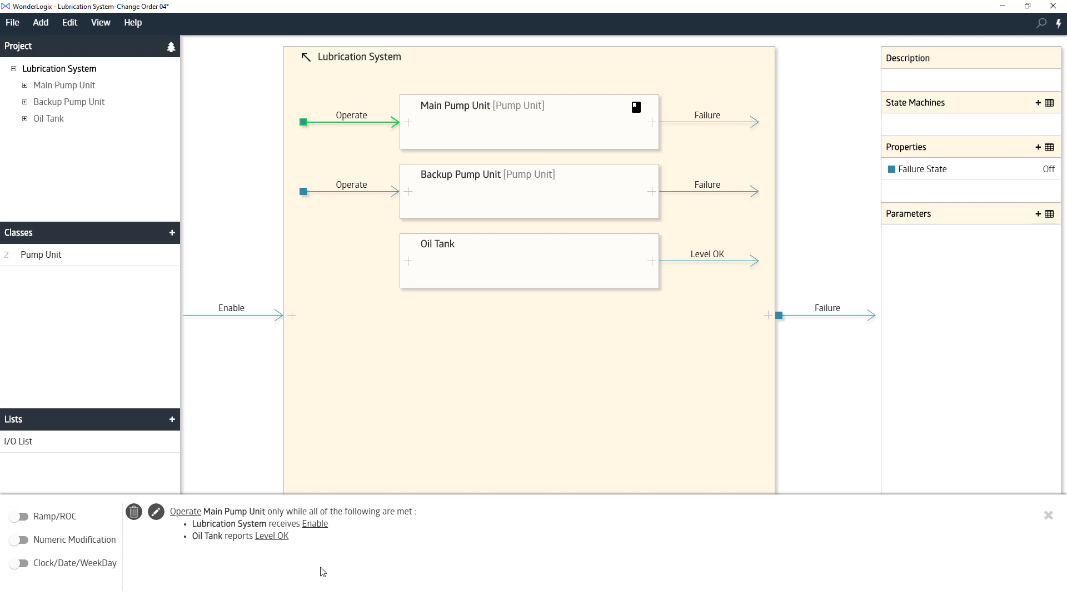
left_click(157, 517)
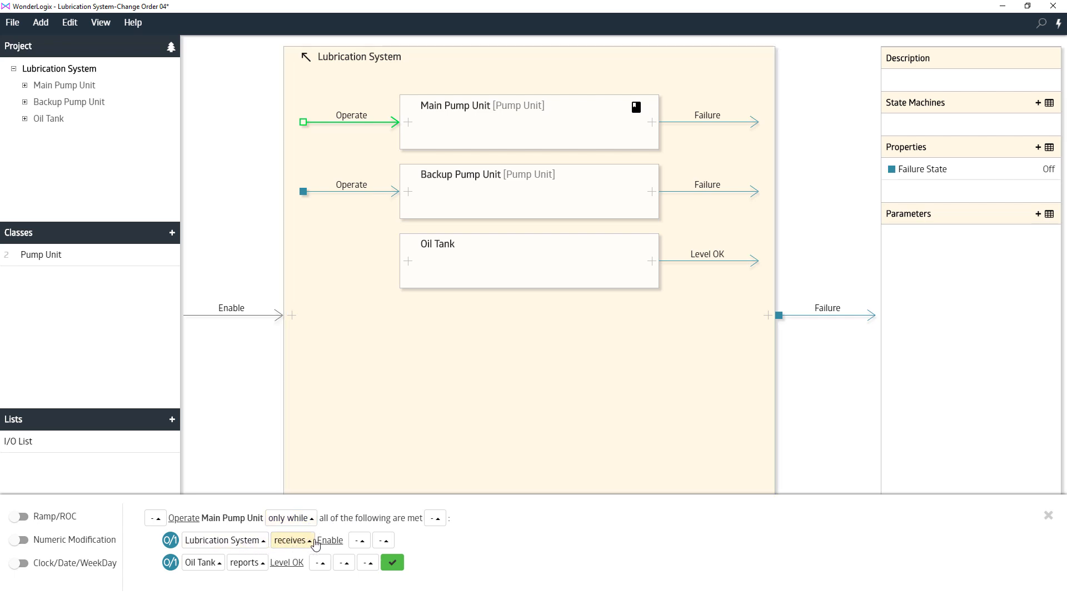
left_click(214, 564)
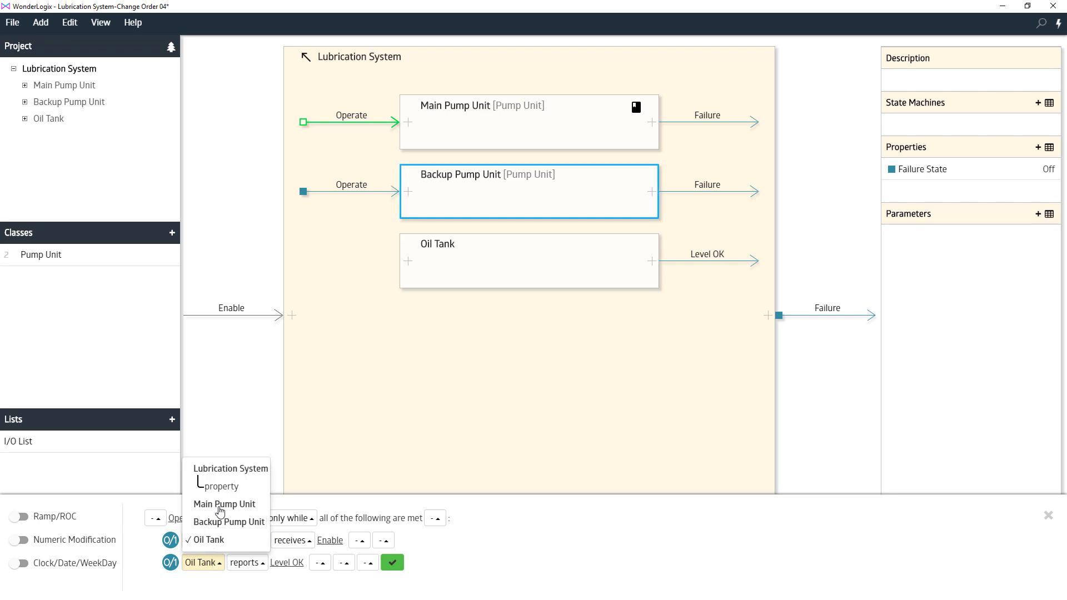
left_click(218, 486)
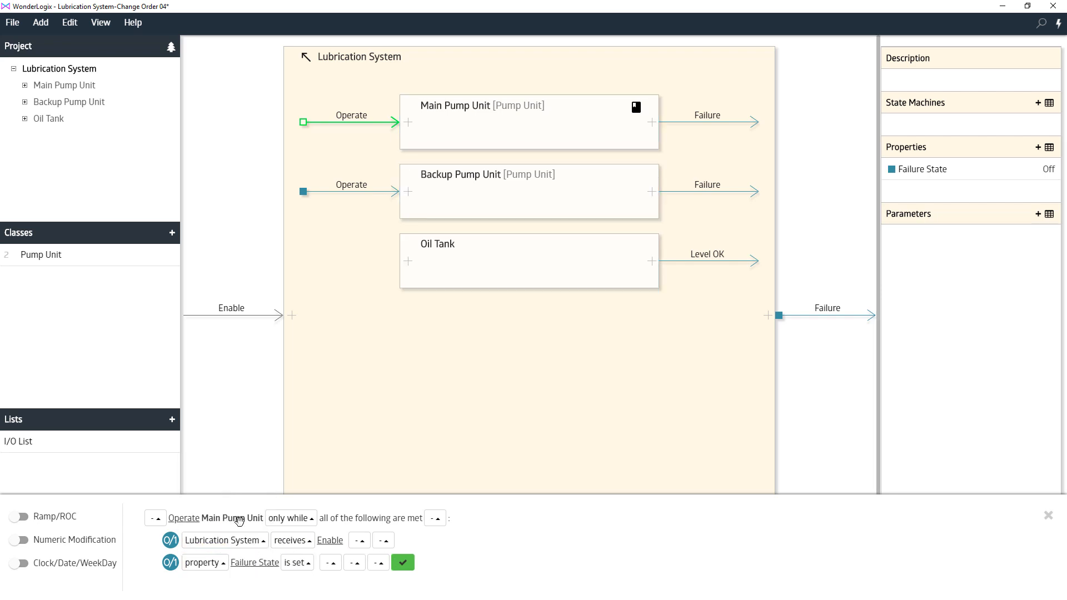
left_click(296, 564)
left_click(320, 505)
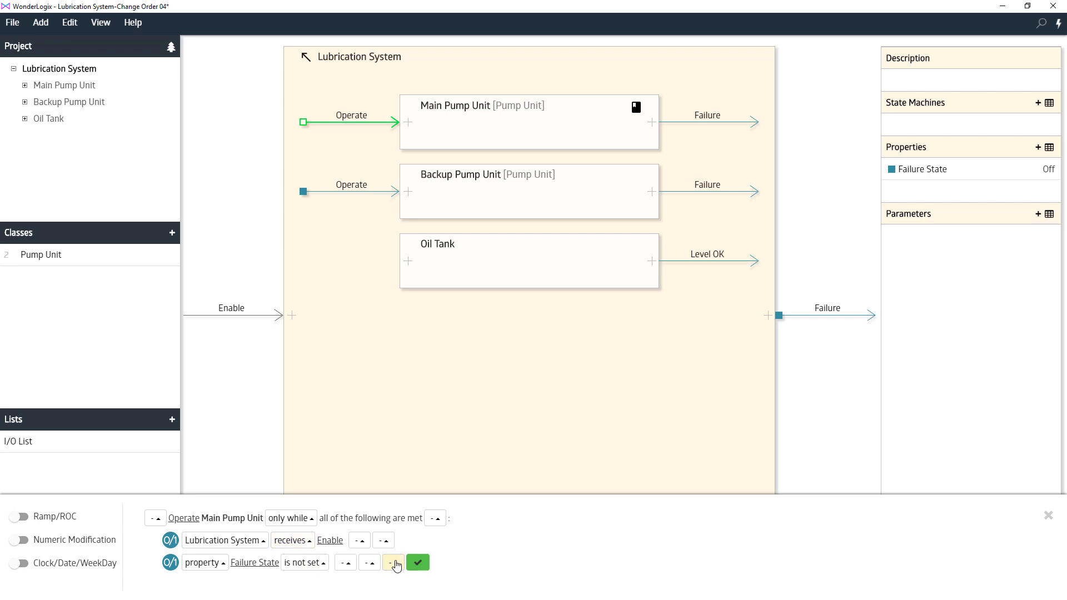
left_click(418, 563)
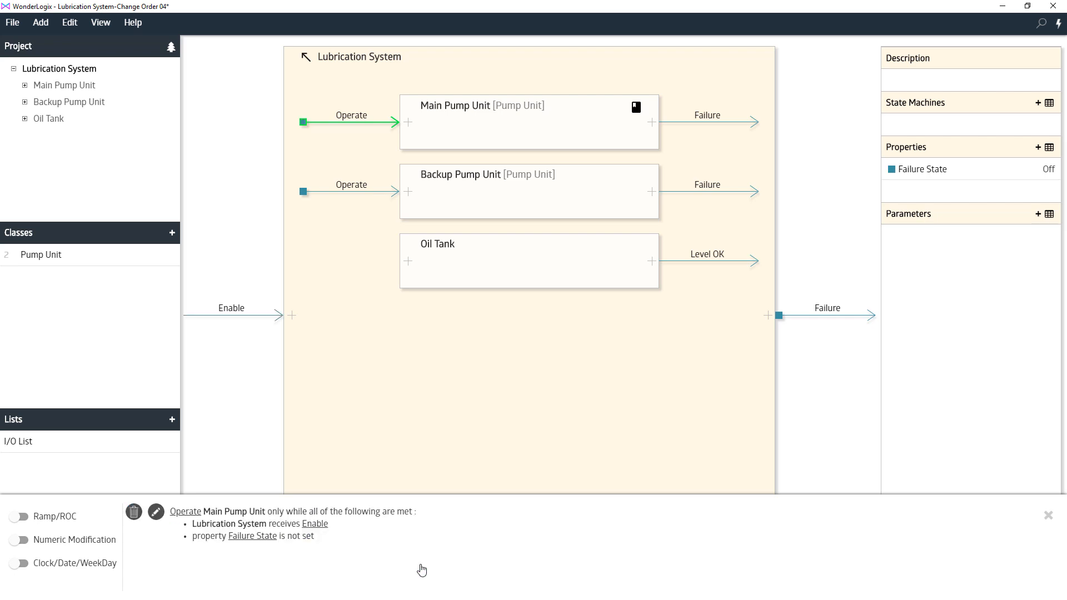
left_click(1048, 516)
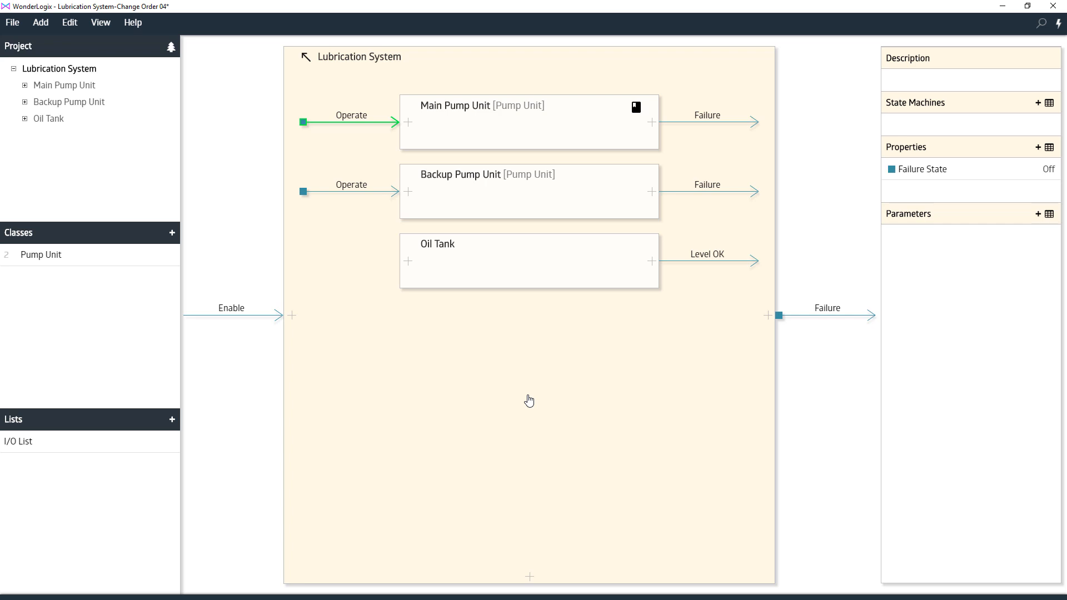
Step: Create a new Lubrication System input named Reset
left_click(938, 177)
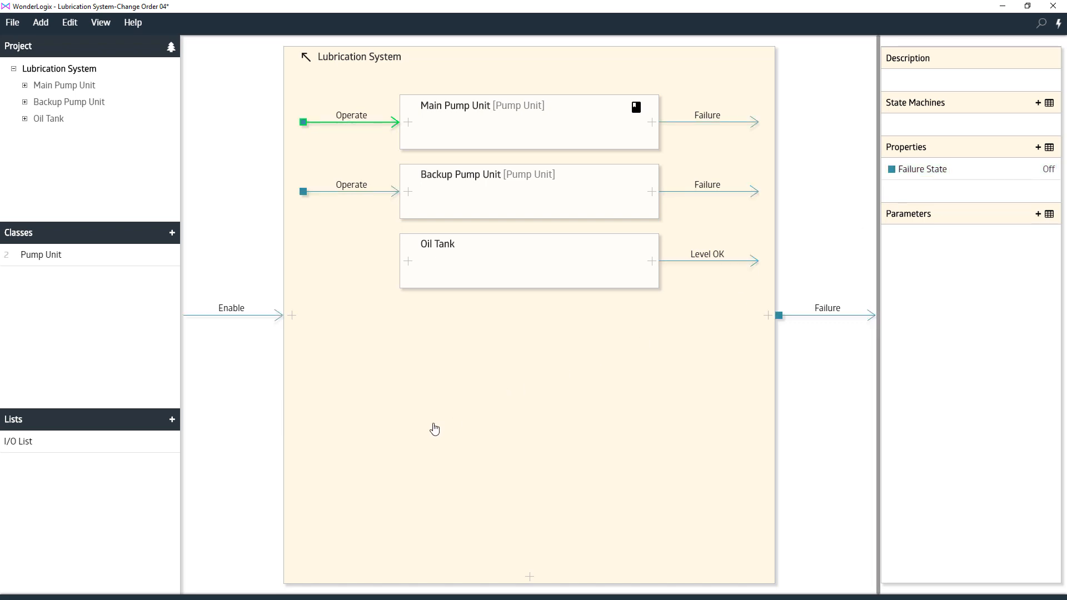
left_click(292, 317)
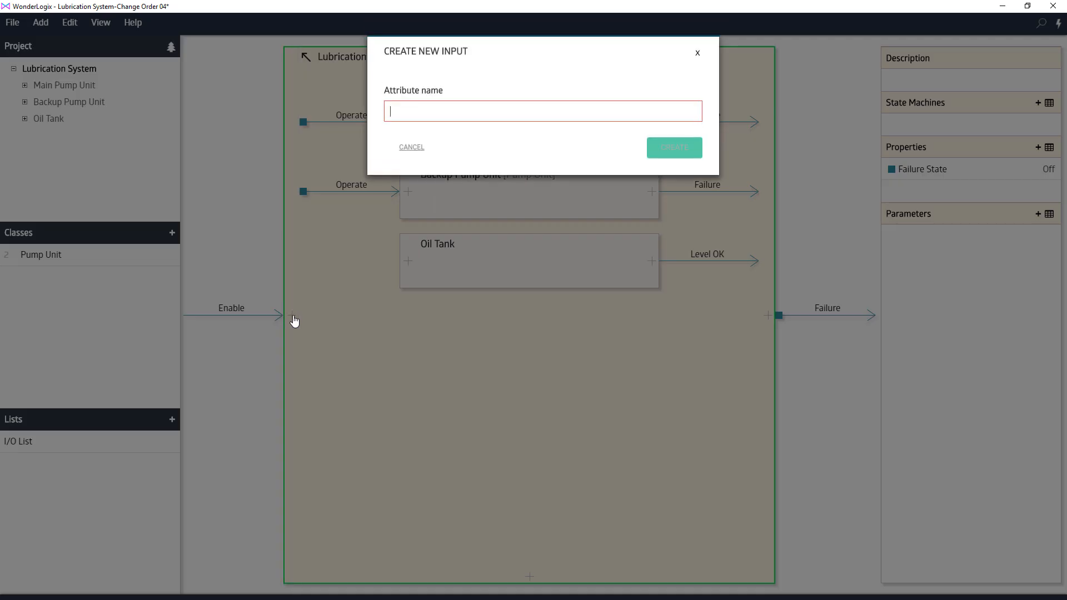
type("Res")
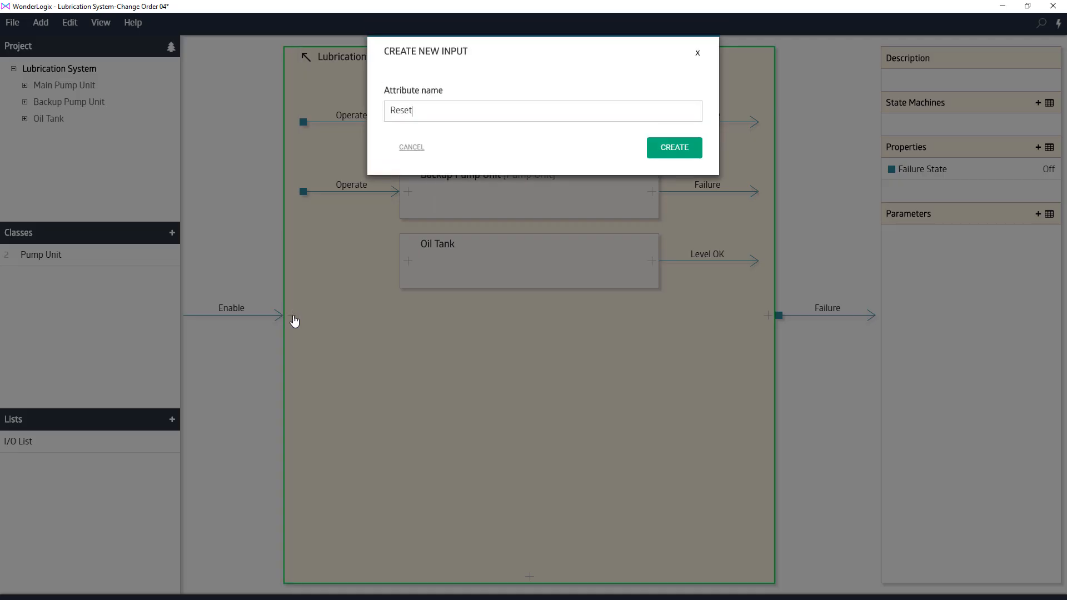
type("et")
key("Return")
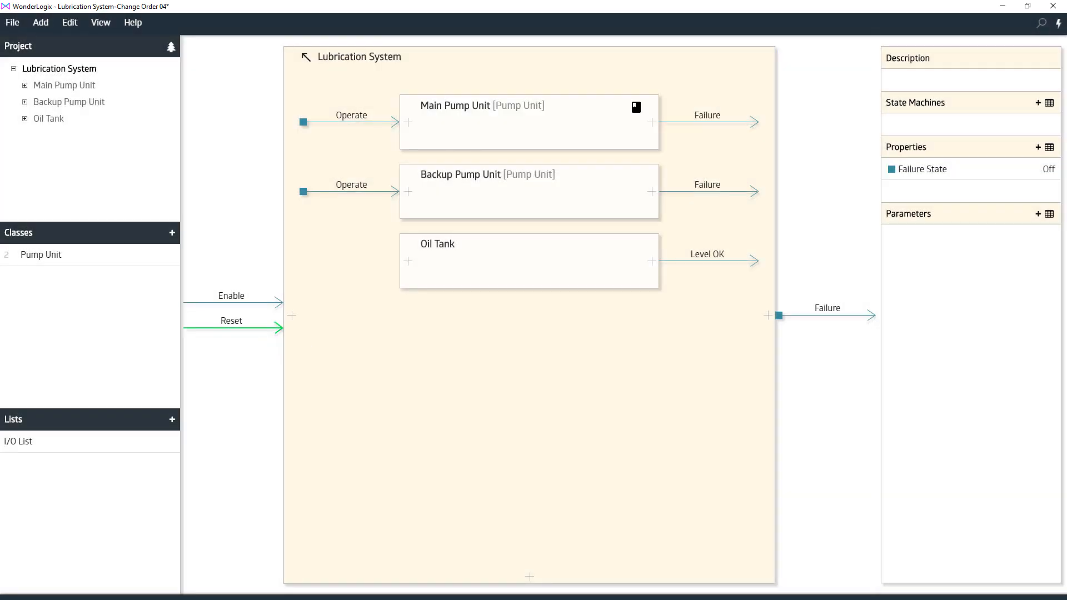
Step: Change the Failure State rule's timing so the property is set from the moment any of its conditions is met, and save it
left_click(894, 169)
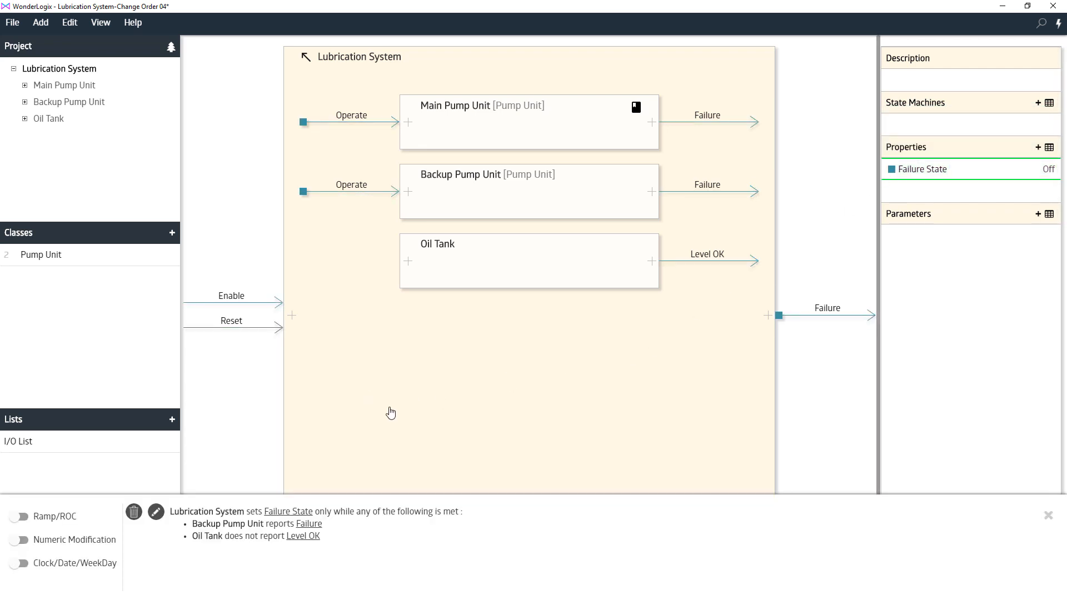
left_click(157, 511)
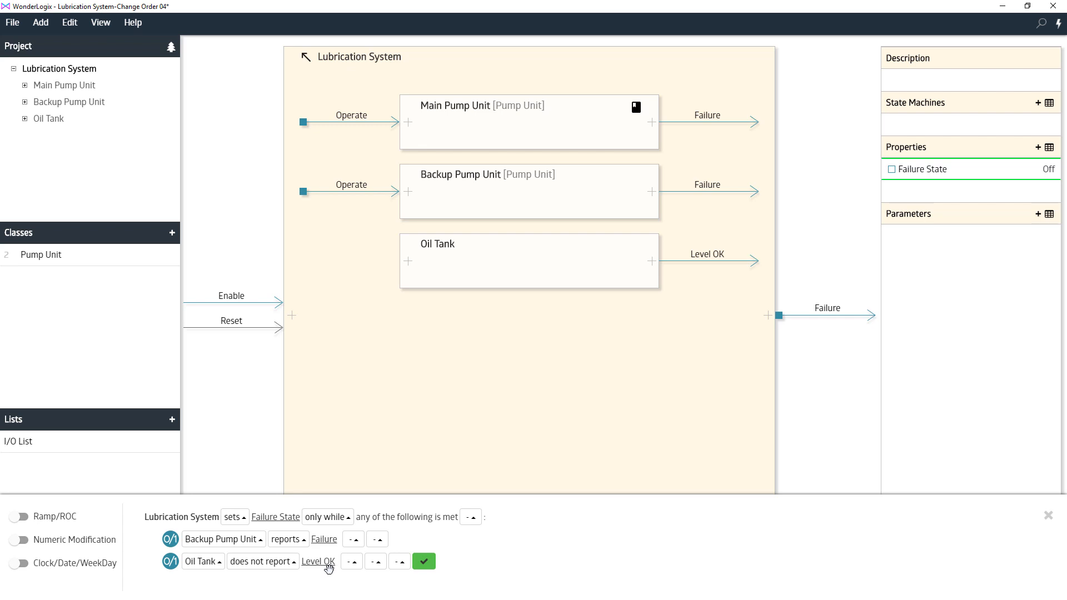
left_click(327, 523)
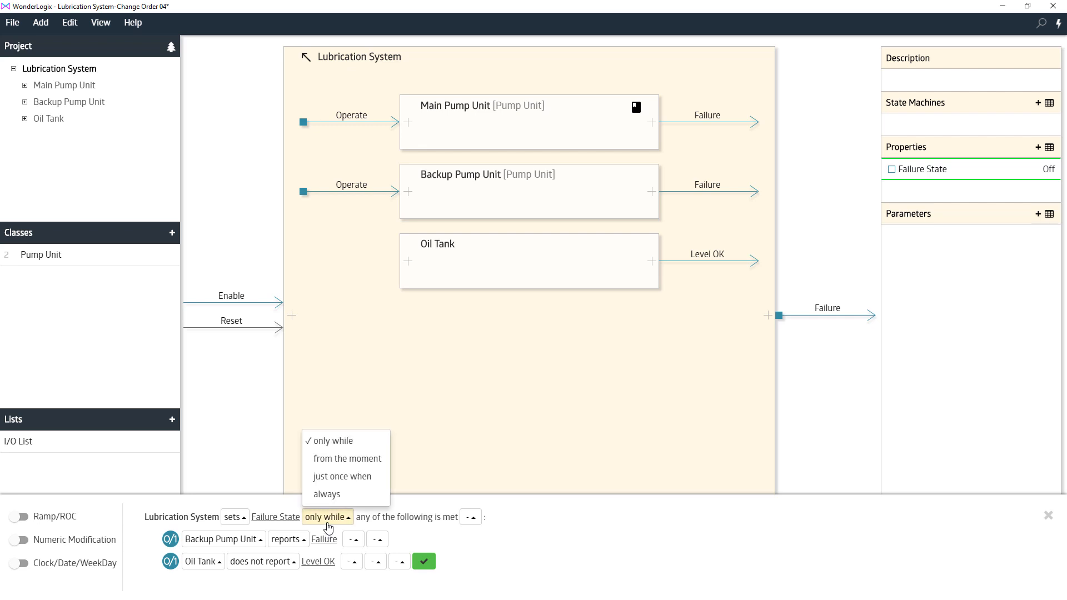
left_click(361, 461)
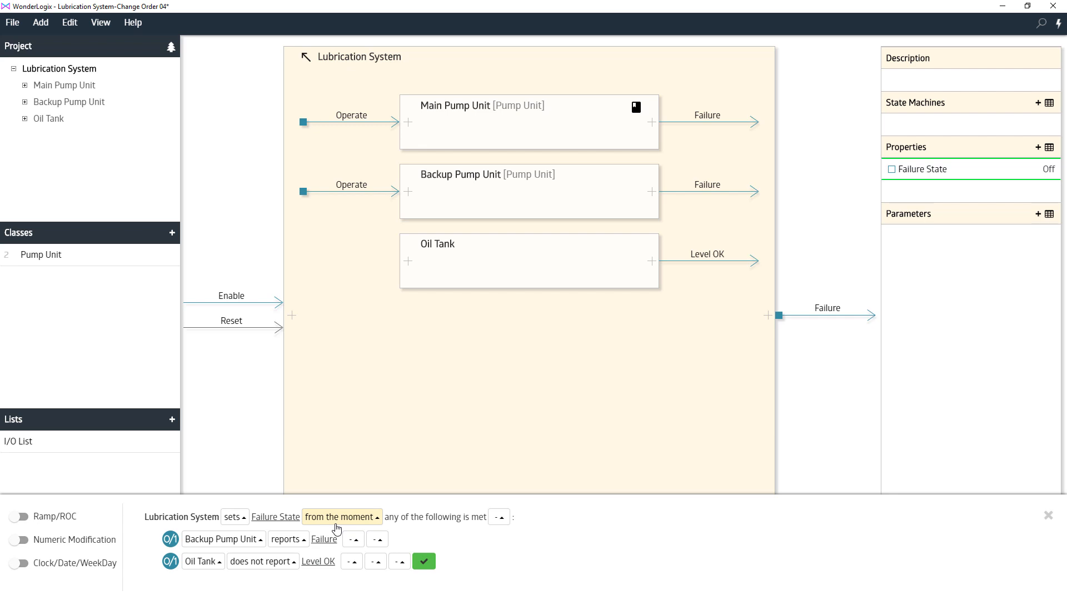
left_click(423, 563)
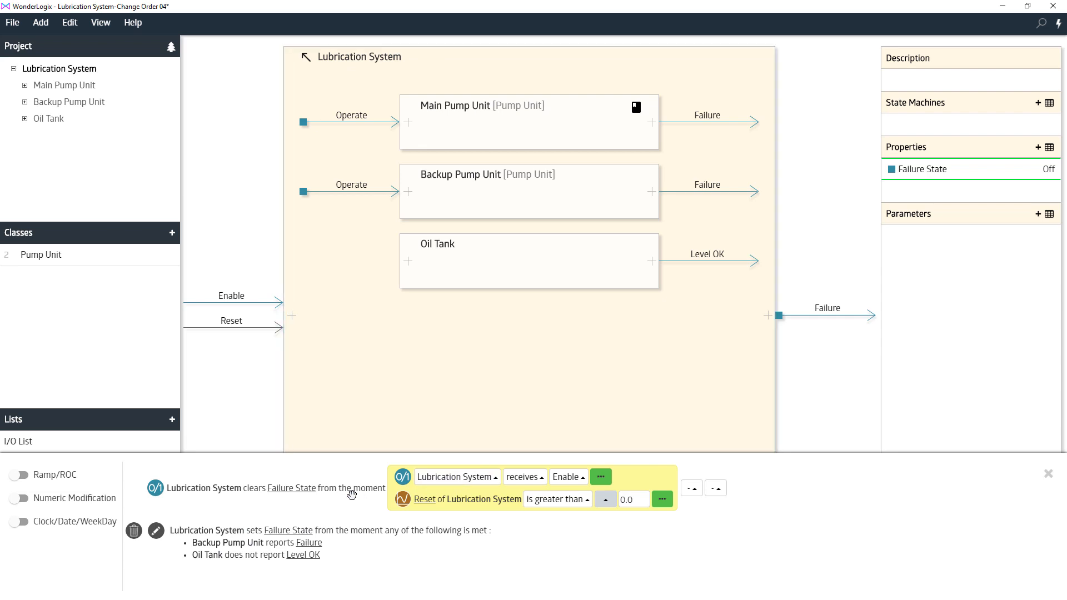
Step: Add a rule clearing Failure State from the moment Lubrication System receives Reset, with sets taking priority in case of conflict
left_click(567, 476)
left_click(572, 456)
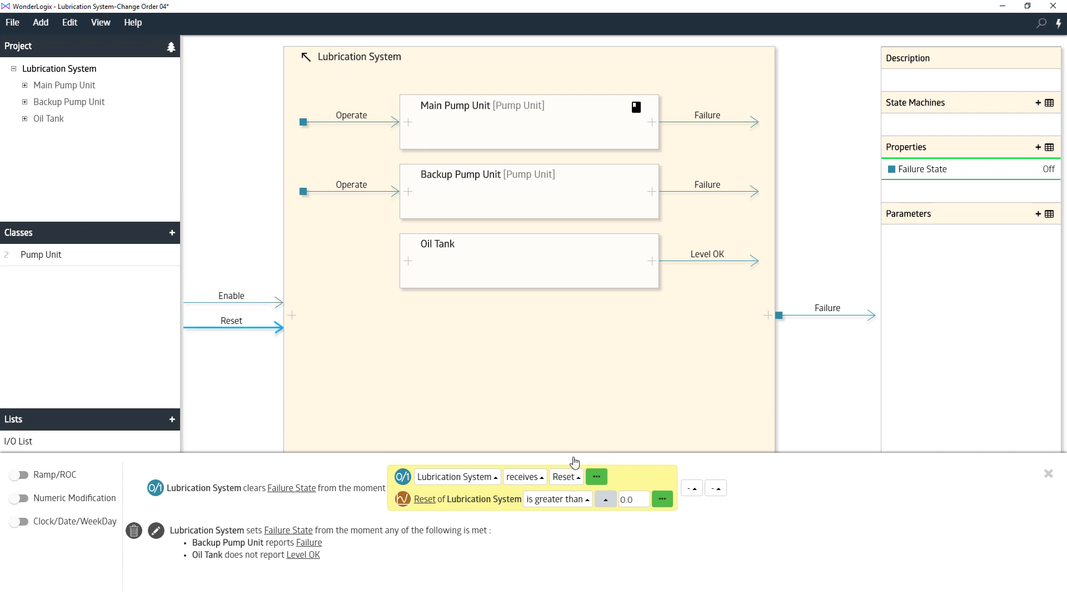
left_click(596, 476)
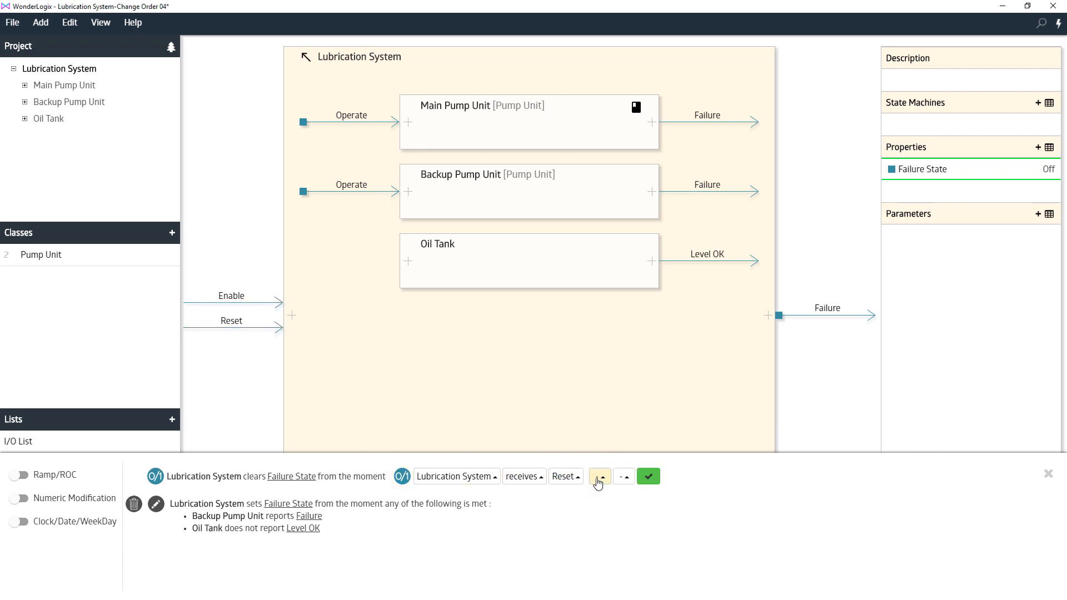
left_click(649, 476)
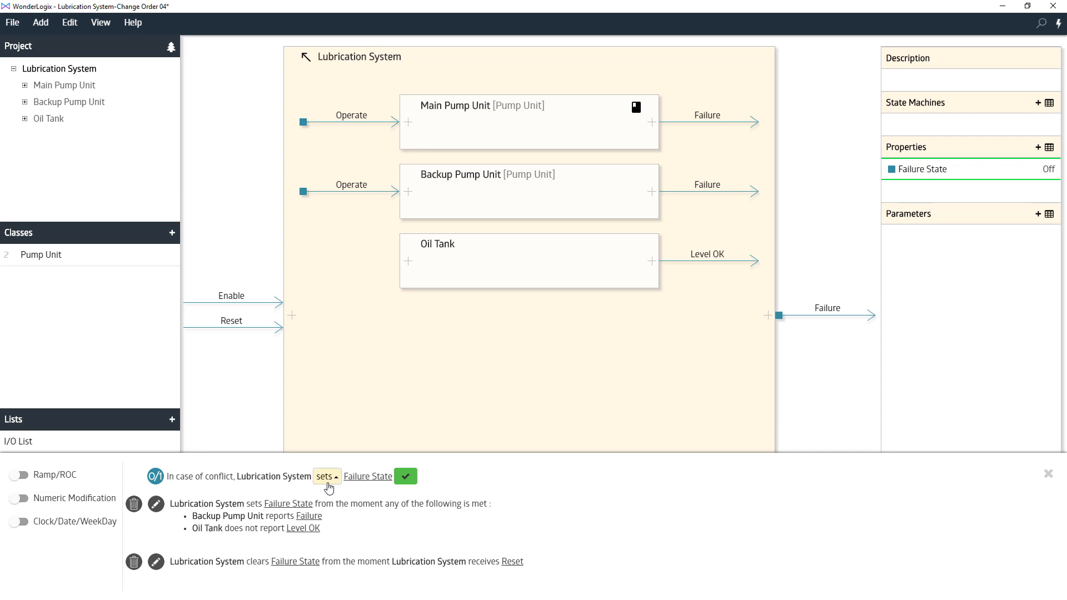
left_click(405, 477)
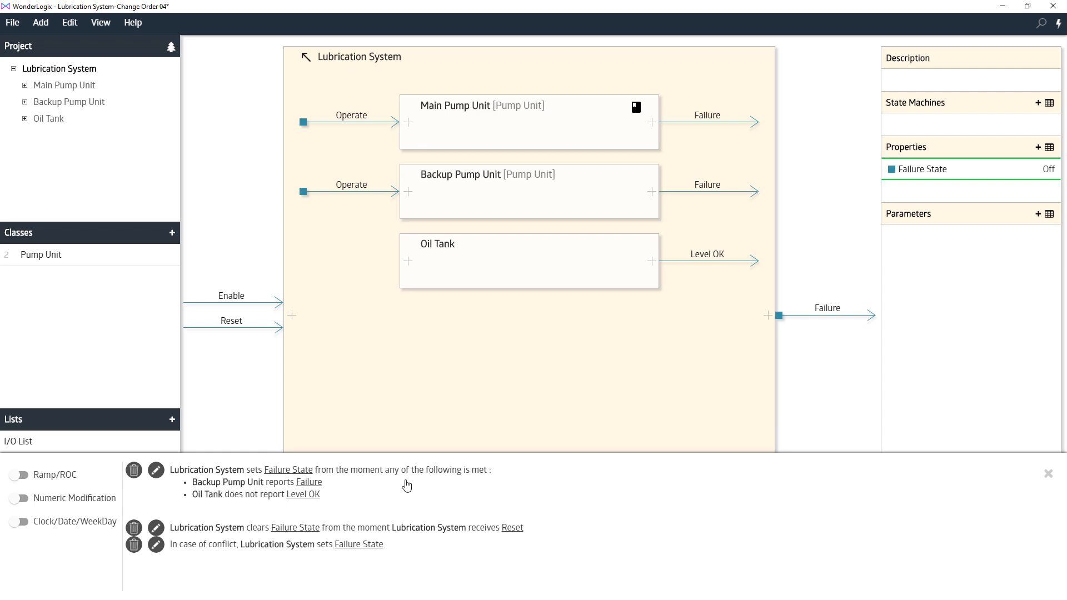
left_click(1049, 475)
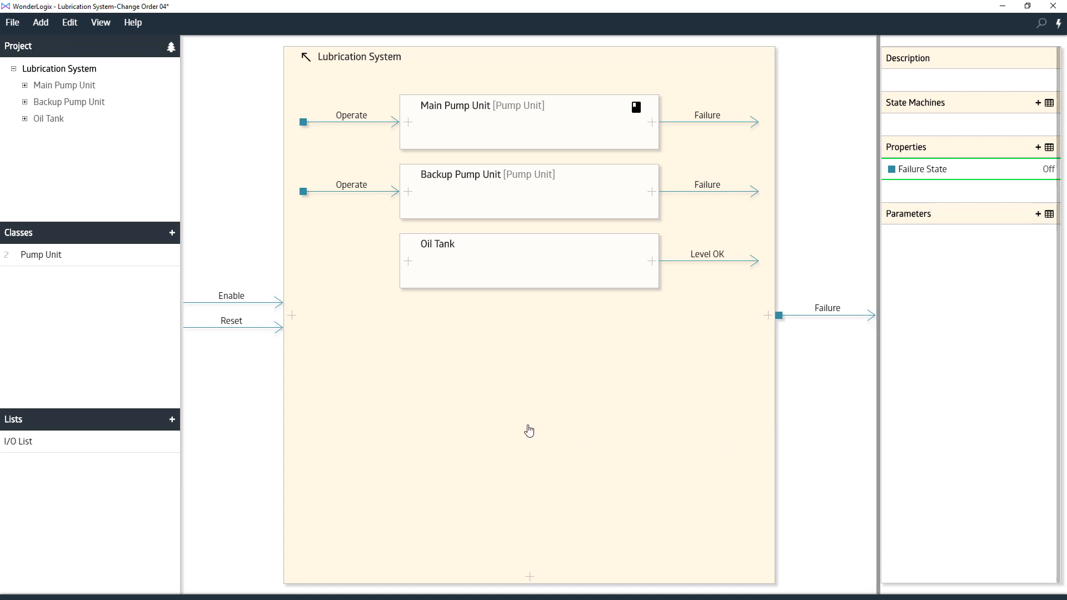